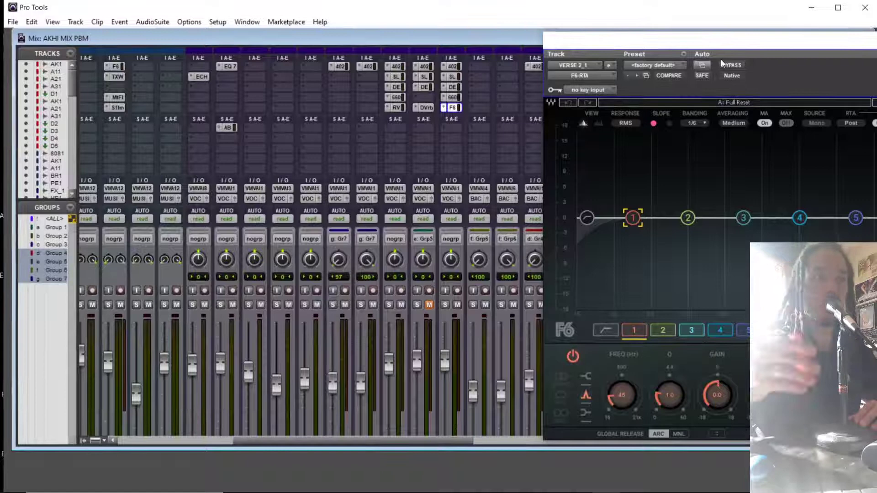
Drag the F6 equaliser window toward the centre of the screen.
drag(711, 43, 313, 61)
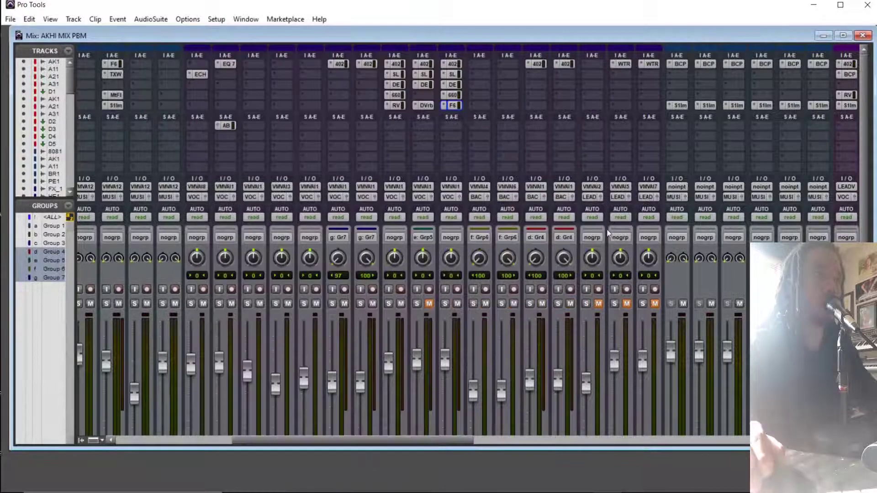
key(ctrl+equal)
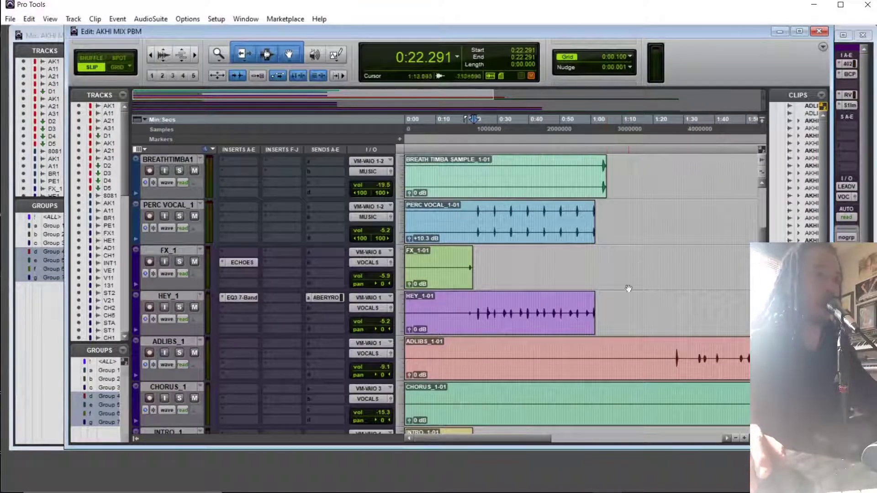
scroll(629, 288, down, 10)
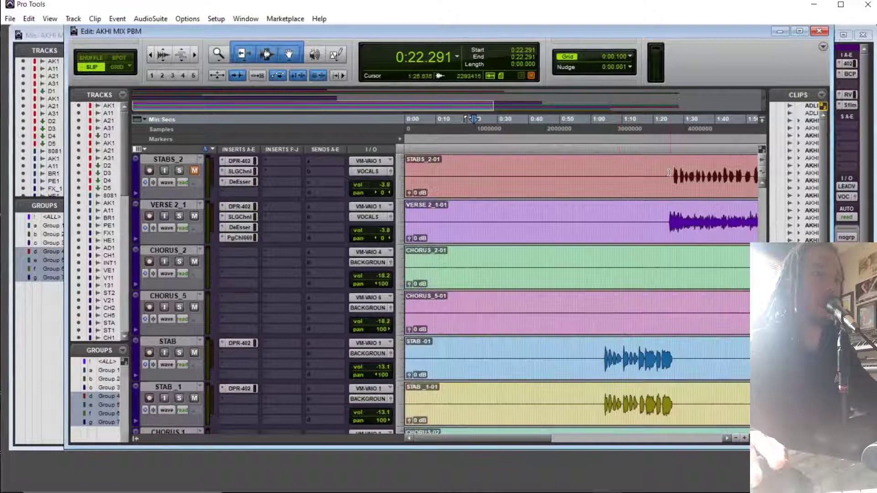
key(space)
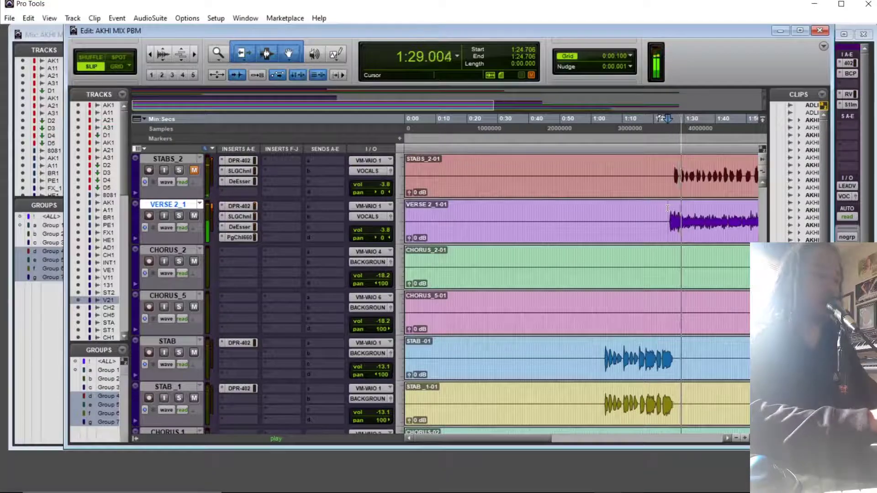
key(ctrl+equal)
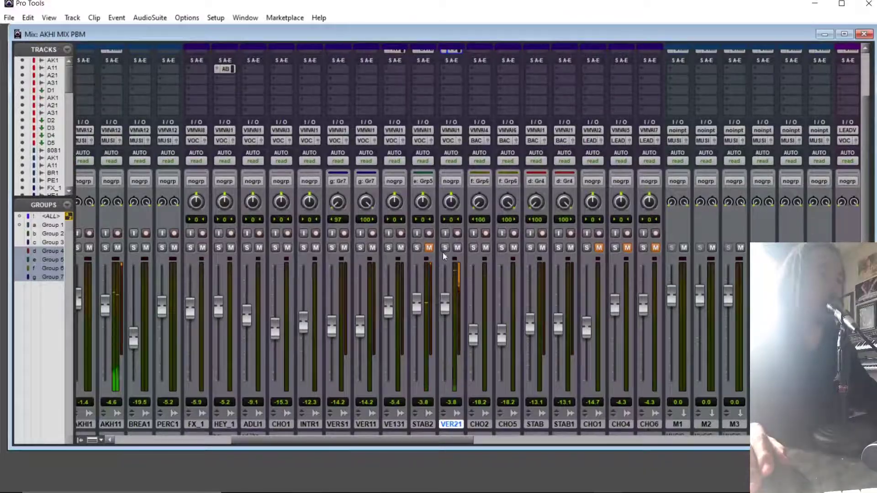
click(445, 303)
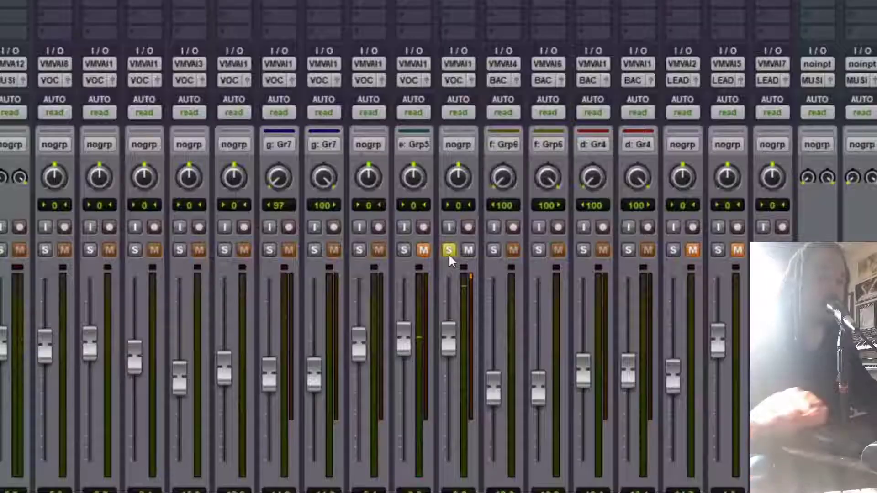
key(ctrl+equal)
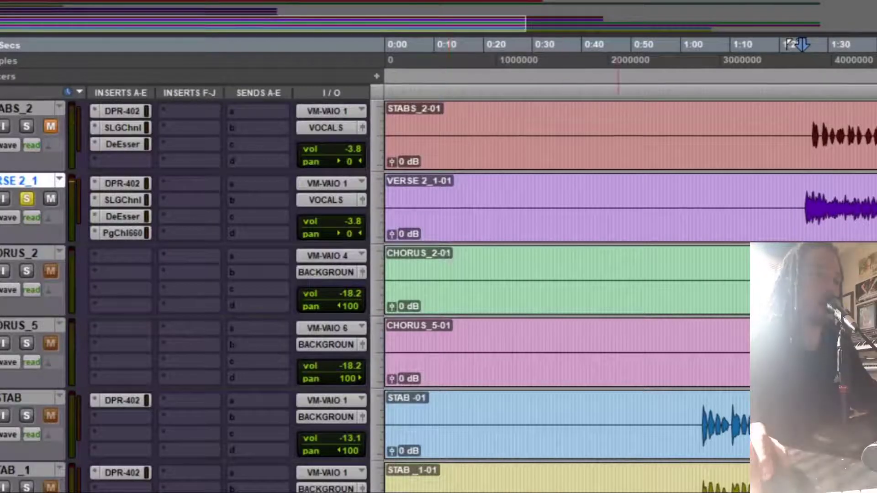
scroll(664, 269, right, 5)
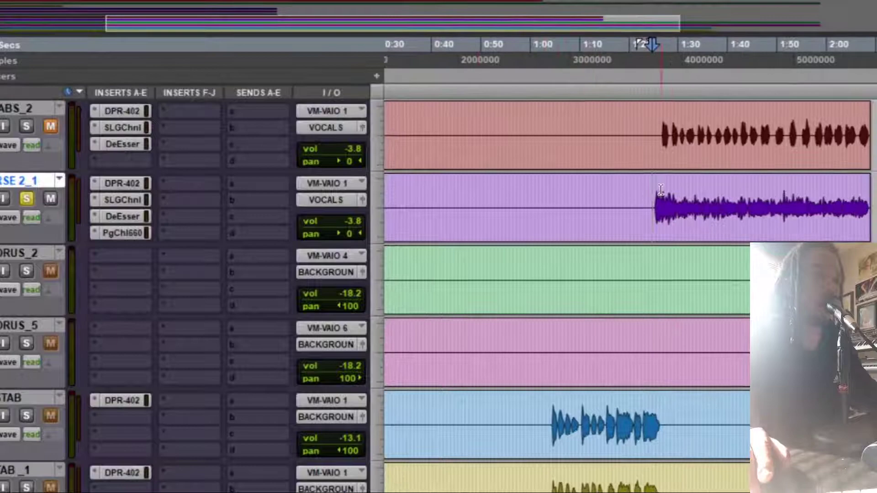
key(ctrl+equal)
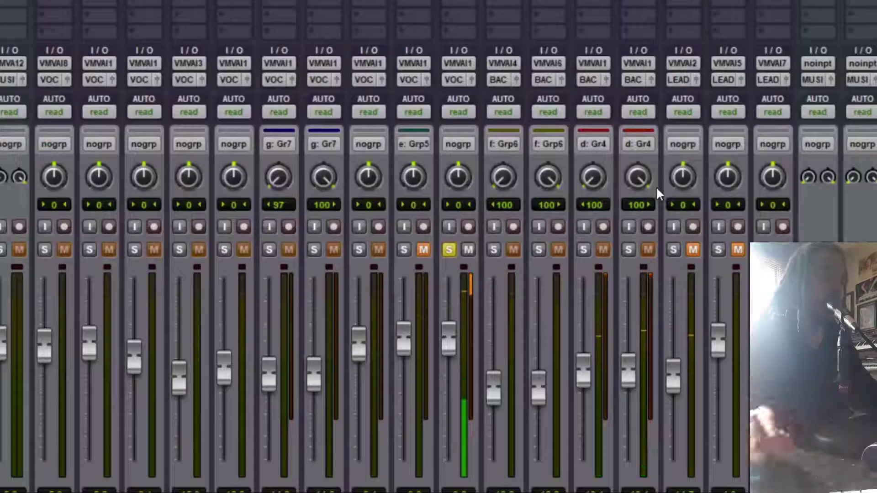
click(449, 250)
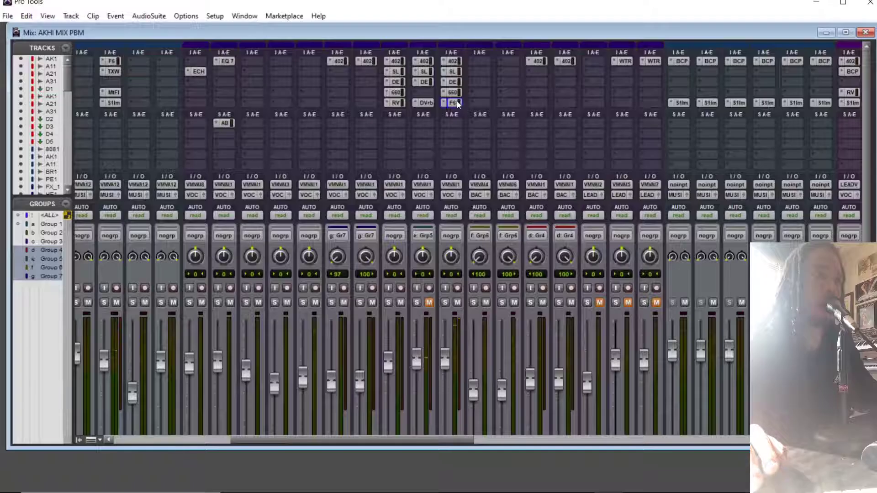
Open F6 on VERSE 2_1, shift its window left, and play briefly to watch the vocal spectrum.
click(471, 276)
drag(466, 60, 759, 57)
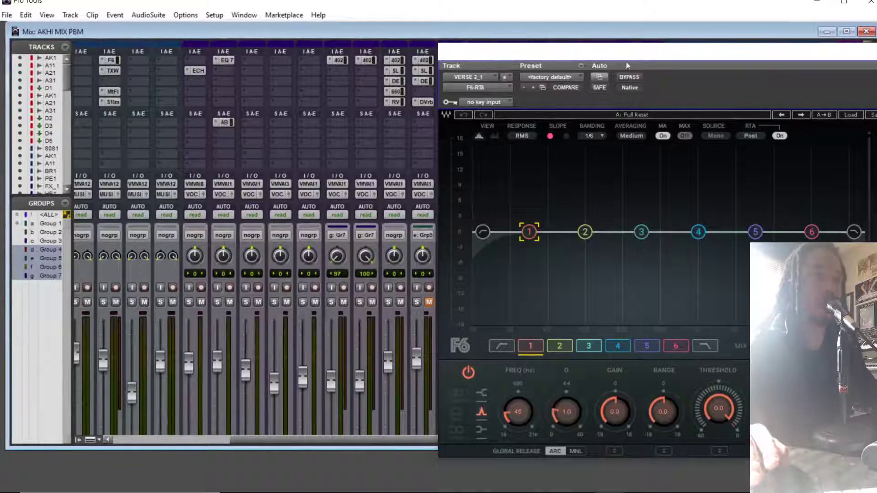
drag(626, 60, 564, 54)
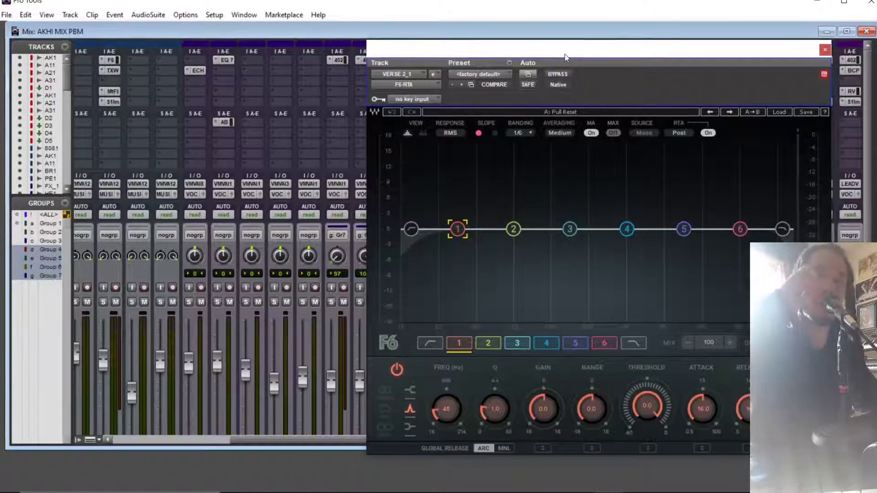
key(space)
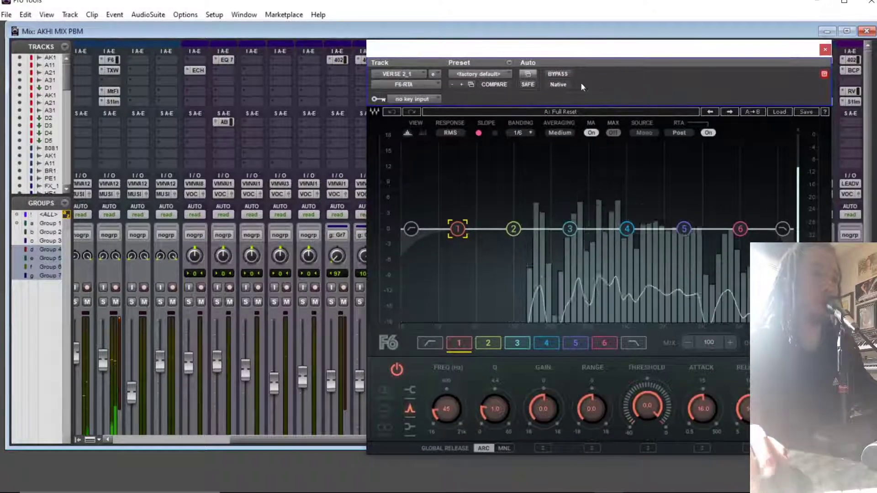
drag(580, 83, 504, 84)
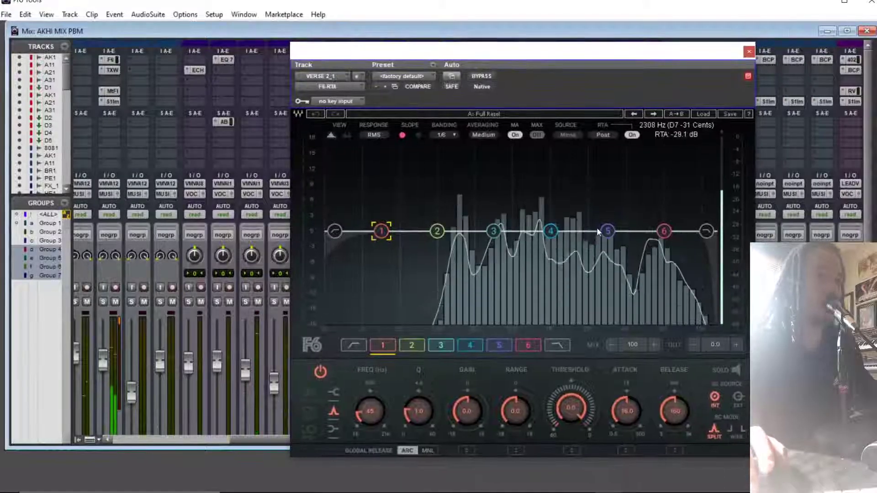
key(space)
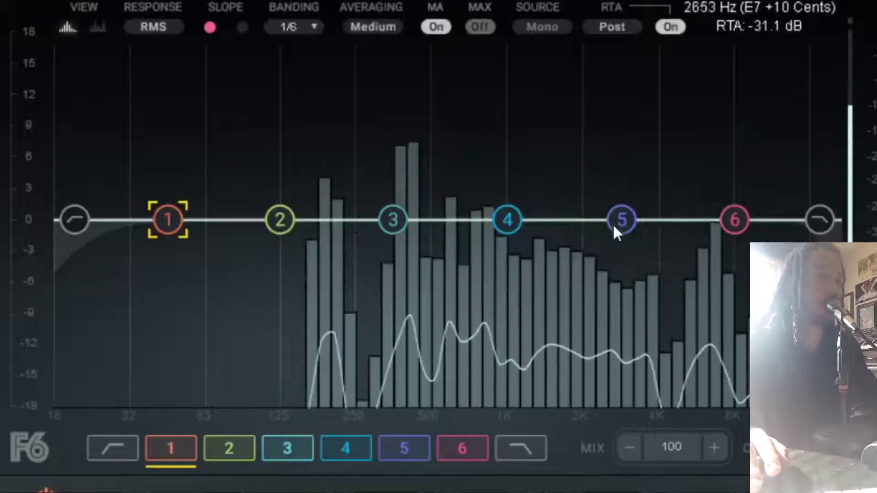
Make band 5 a 7.5 dB boost at 6345 Hz with -4.2 dB range.
drag(622, 220, 709, 140)
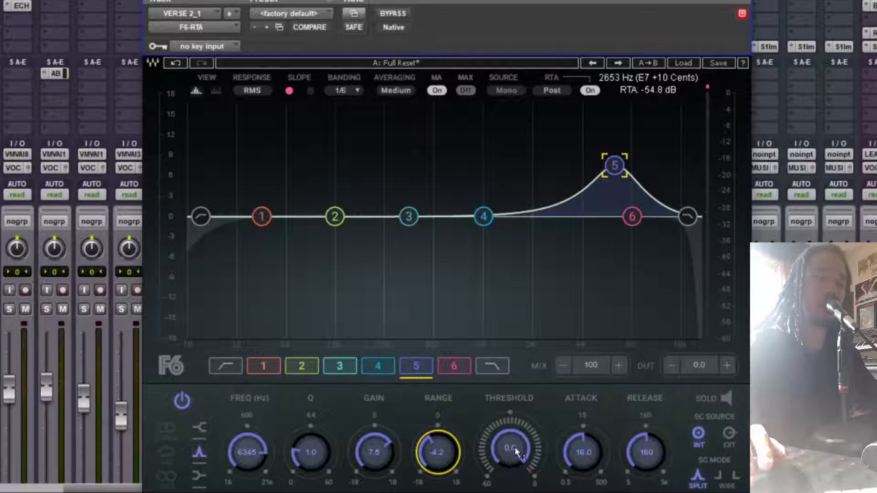
During playback, lower band 5's threshold to about -38 dB, comparing against bypass.
key(space)
drag(512, 446, 511, 485)
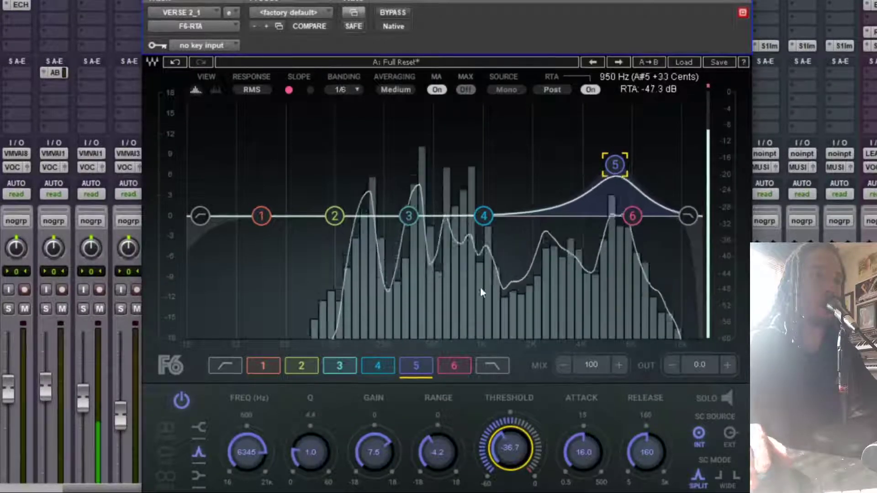
click(397, 14)
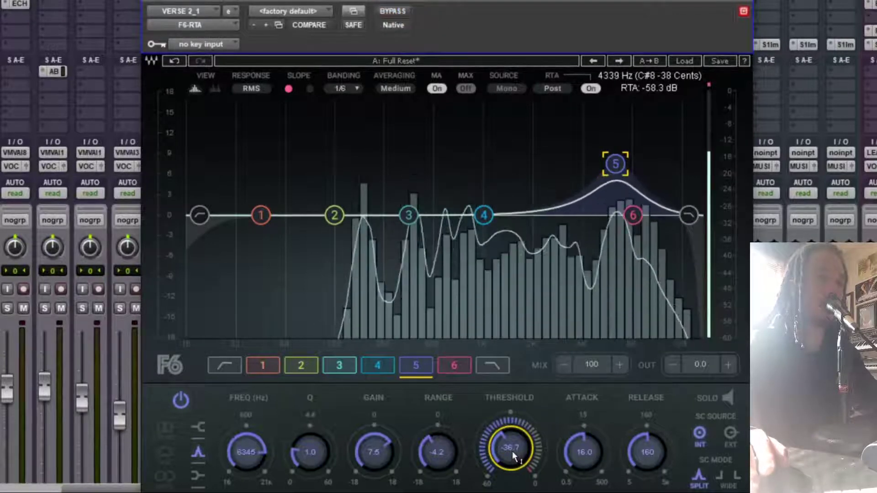
drag(512, 451, 533, 458)
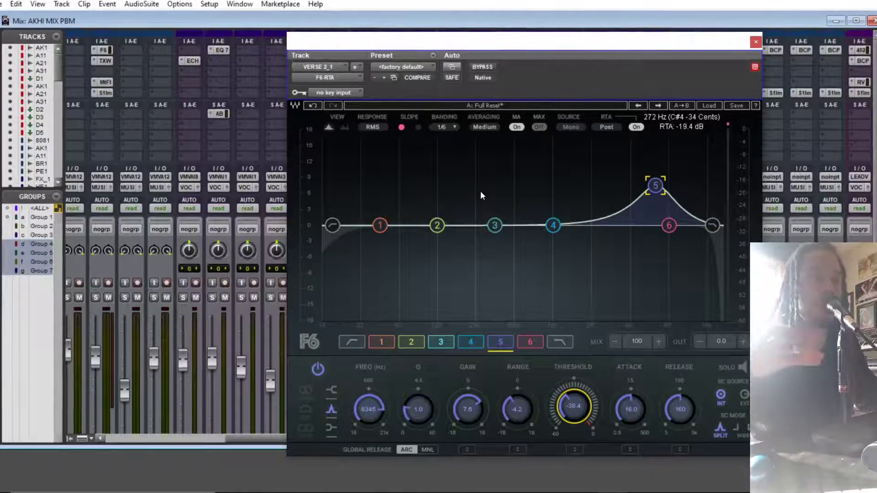
Shape band 2 into a 5.4 dB bell boost around 210 Hz, then stop playback.
drag(442, 223, 512, 205)
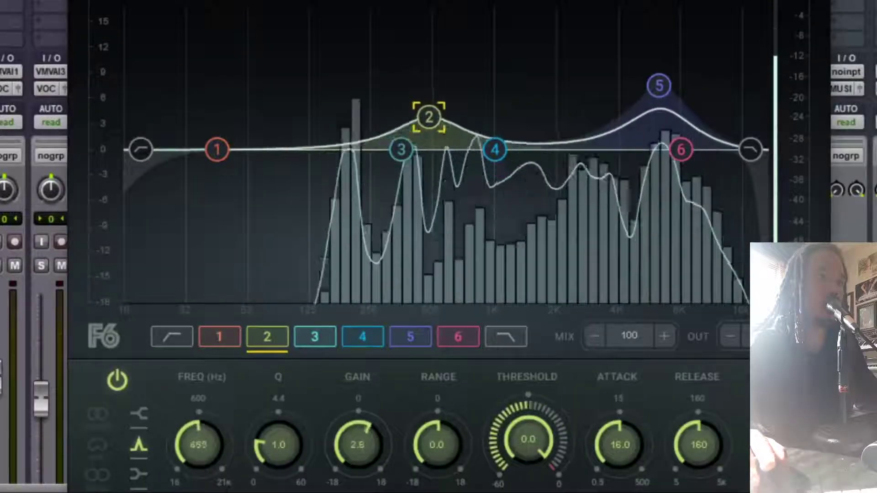
drag(429, 117, 354, 103)
key(space)
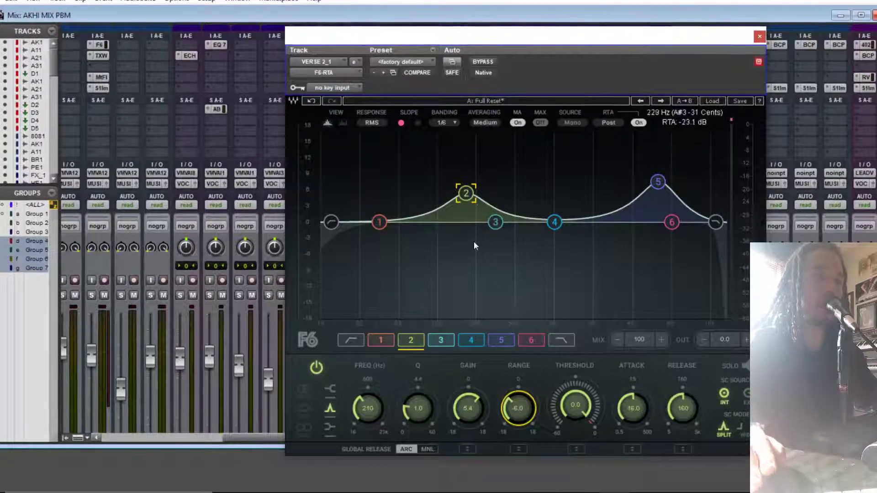
Drop band 2's threshold to -32.3 dB while the vocal plays.
click(579, 395)
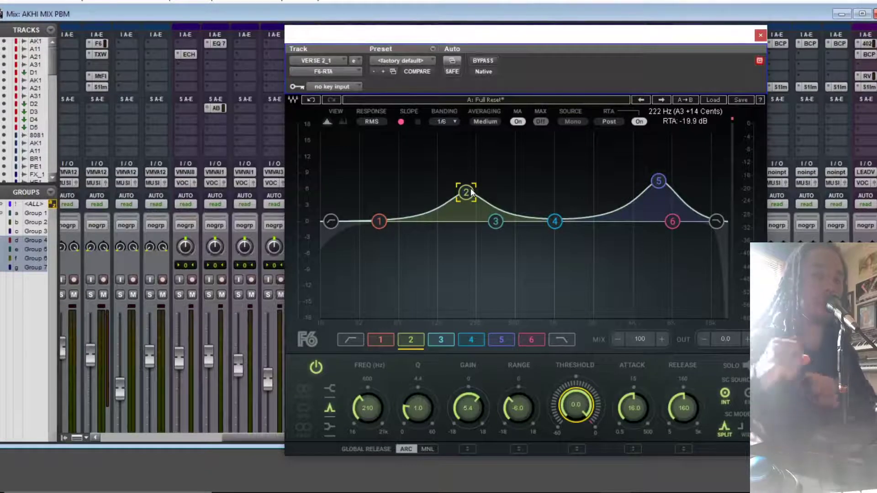
key(space)
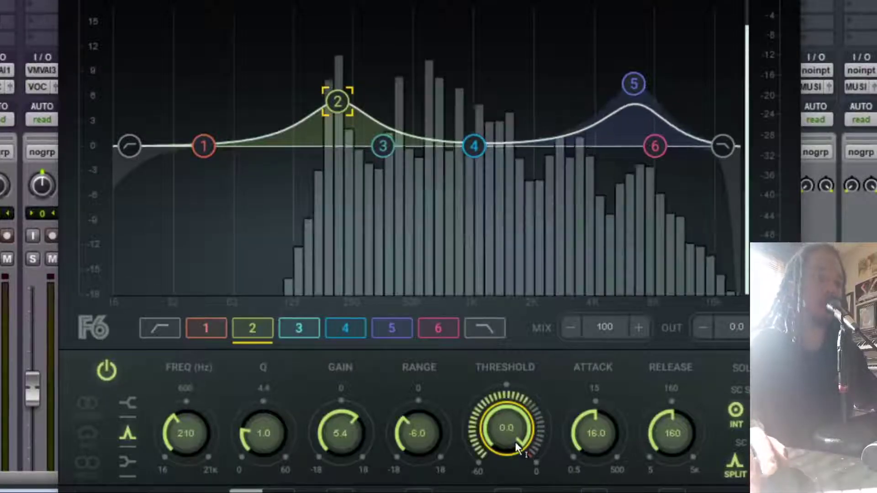
drag(506, 428, 506, 469)
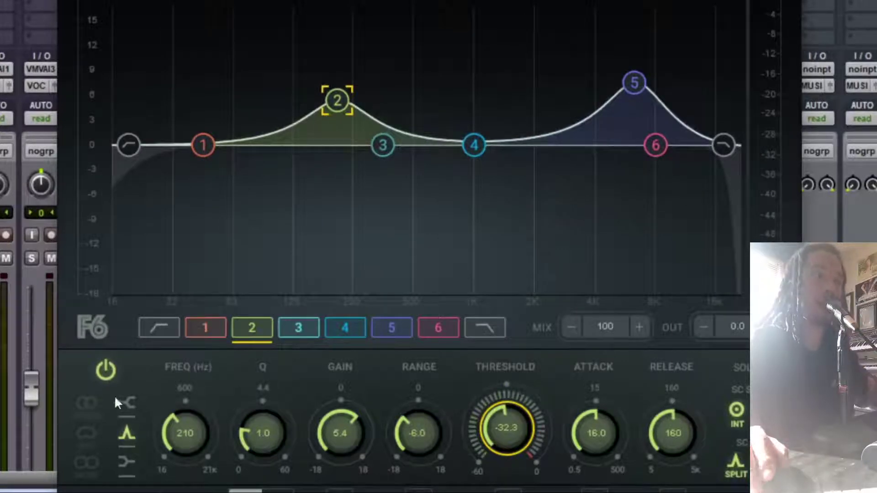
Compare the vocal with the 210 Hz band off and on, then raise its threshold to -28.3 dB.
click(105, 371)
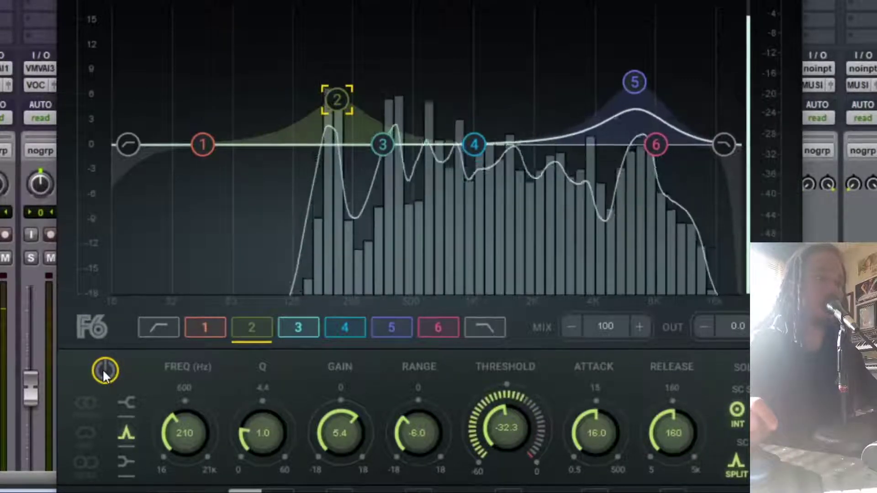
key(space)
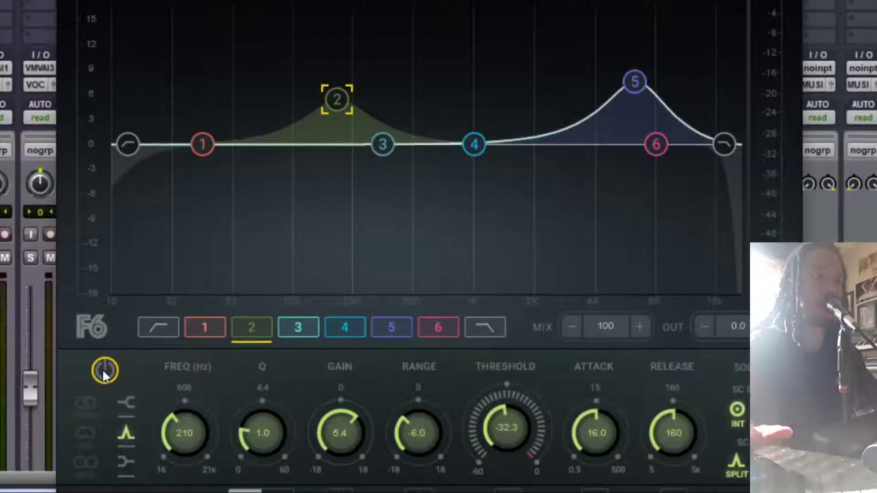
click(104, 371)
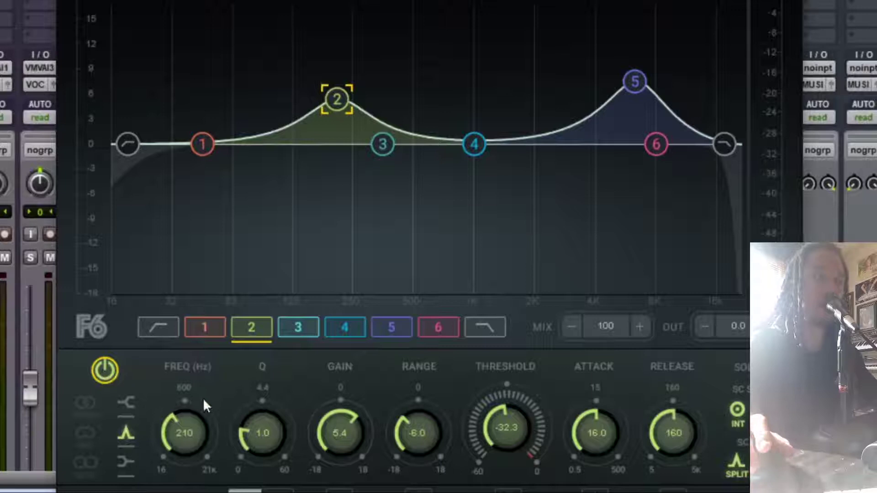
key(space)
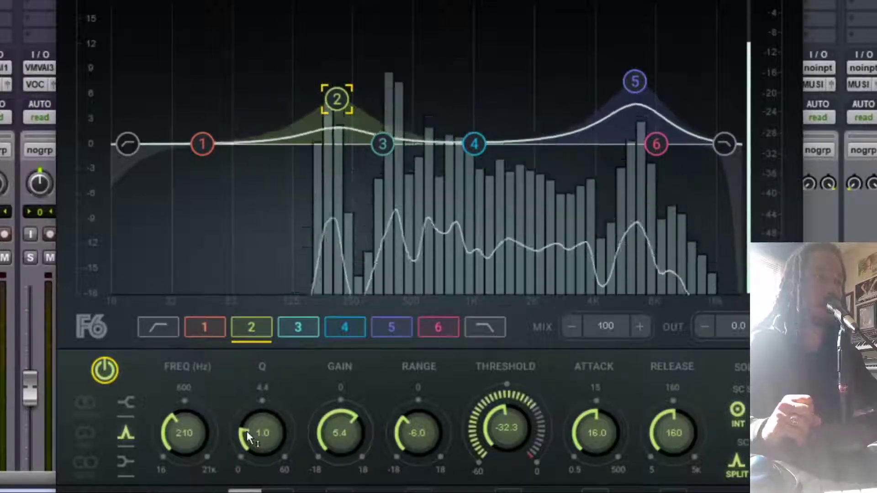
mouse_move(501, 445)
mouse_down()
mouse_move(502, 428)
mouse_move(503, 435)
mouse_up()
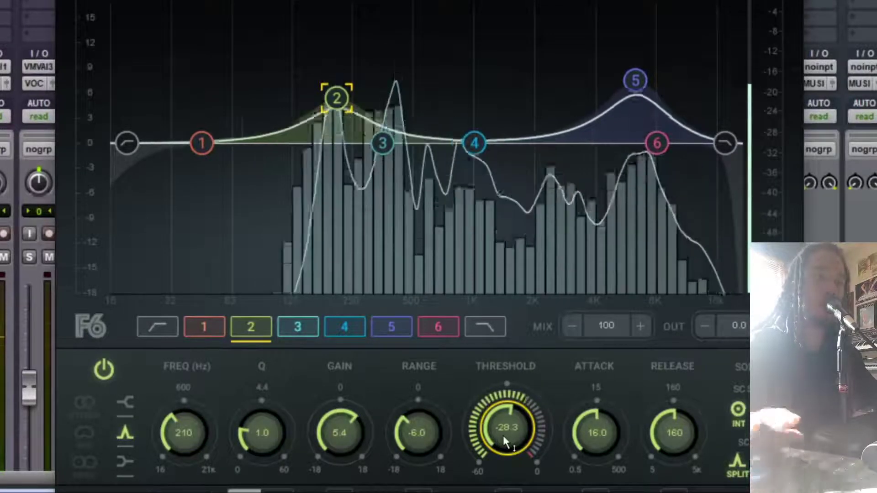
key(space)
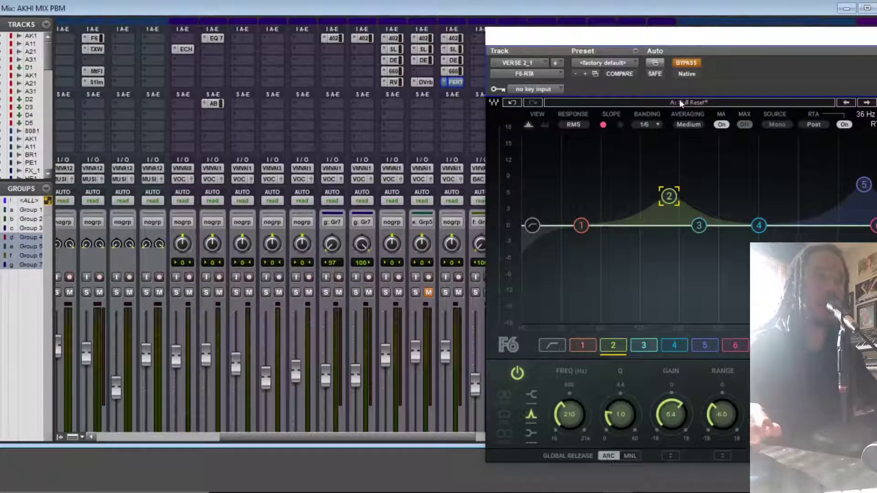
Take F6 out of bypass during playback, then close its window.
key(space)
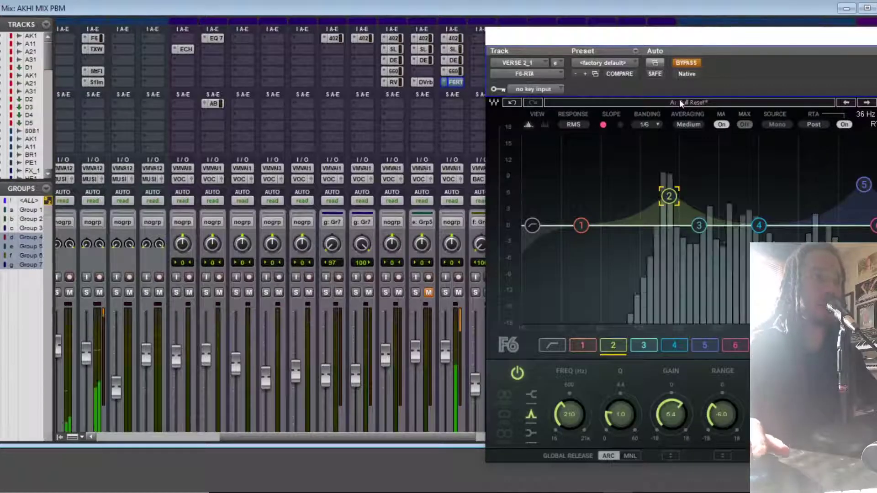
click(687, 63)
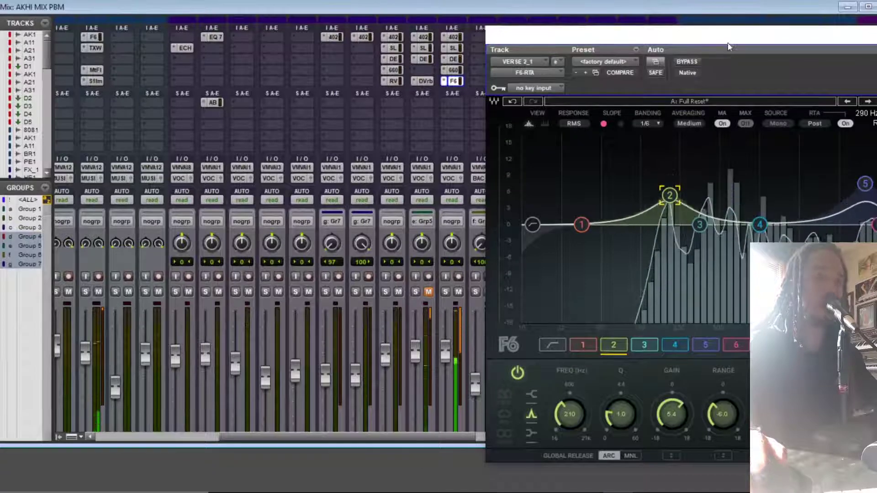
drag(731, 39, 565, 47)
click(804, 45)
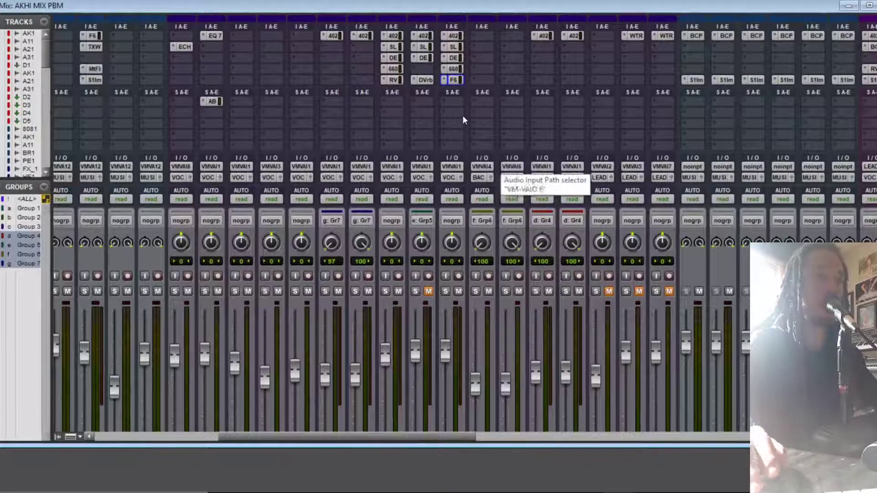
Reopen F6 on the VMVAI1 verse vocal channel and position it over the mixer.
click(453, 80)
drag(549, 49, 563, 42)
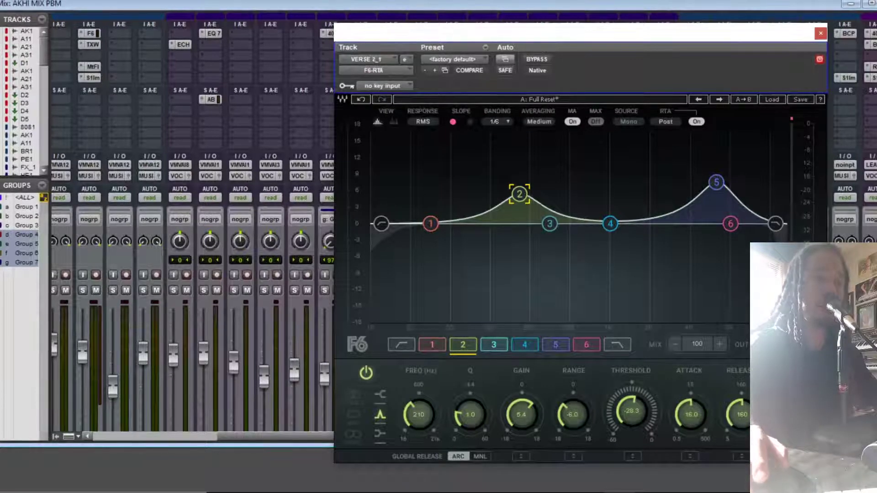
click(718, 181)
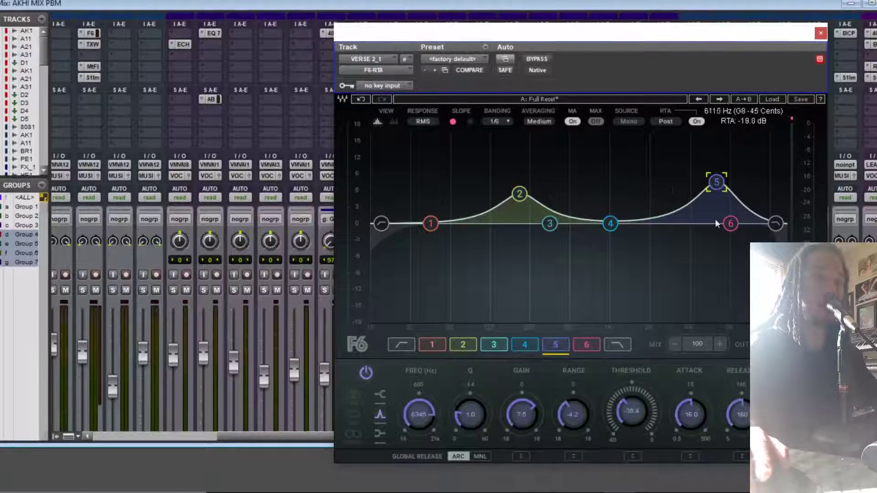
click(519, 195)
click(717, 182)
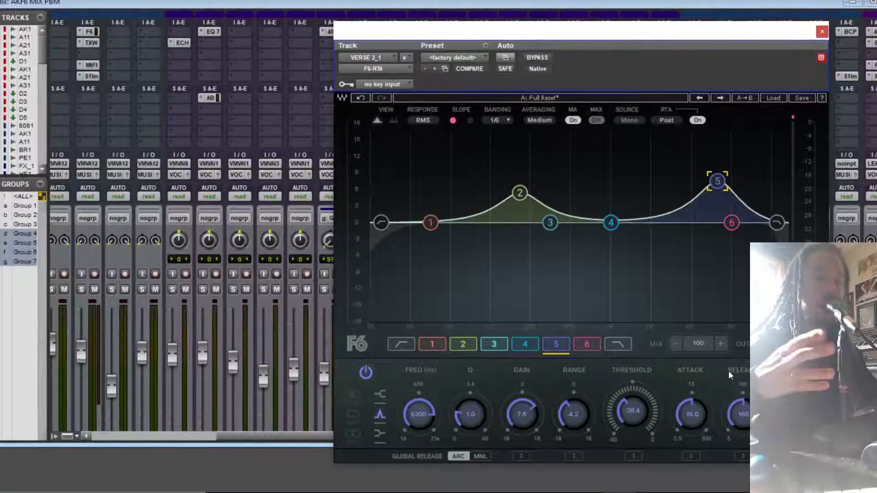
Close the F6 window and scroll the mixer down to the faders and track names.
click(822, 32)
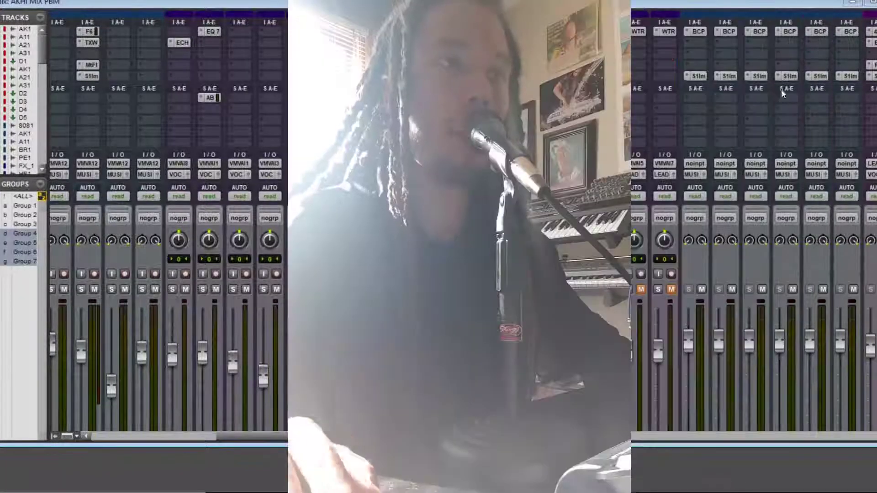
scroll(657, 269, down, 3)
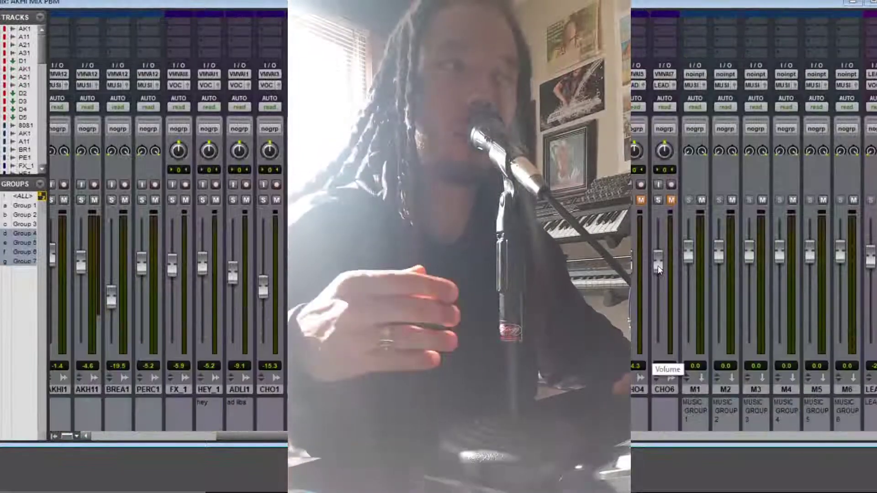